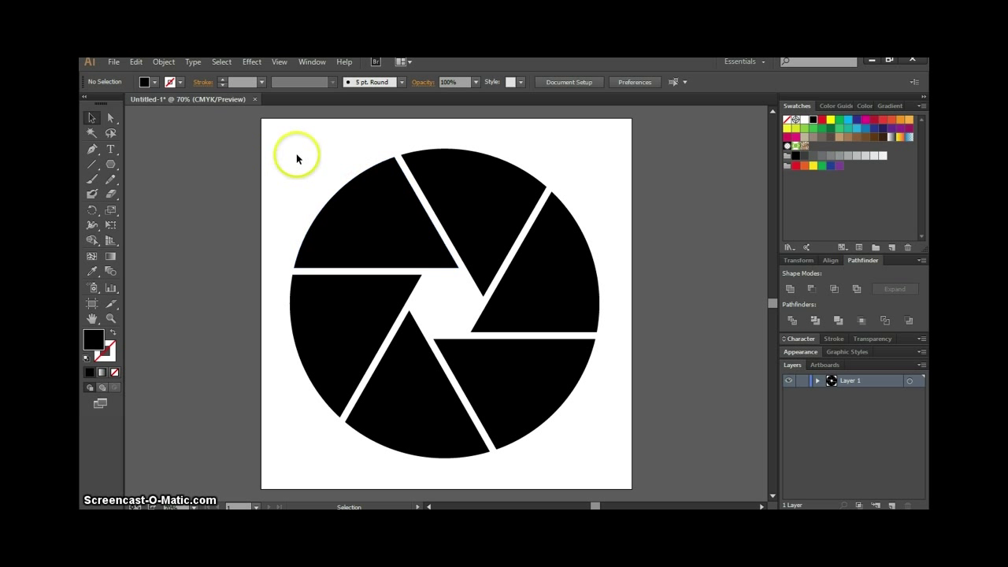
Create a new 300 × 300 mm document, Untitled-2, with units in millimetres
left_click(113, 62)
left_click(128, 71)
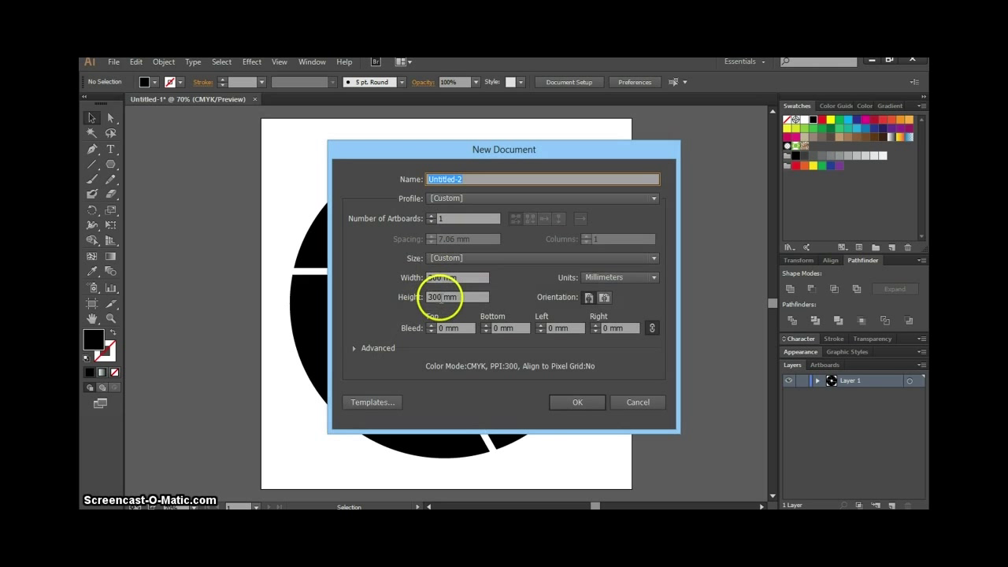
left_click(580, 402)
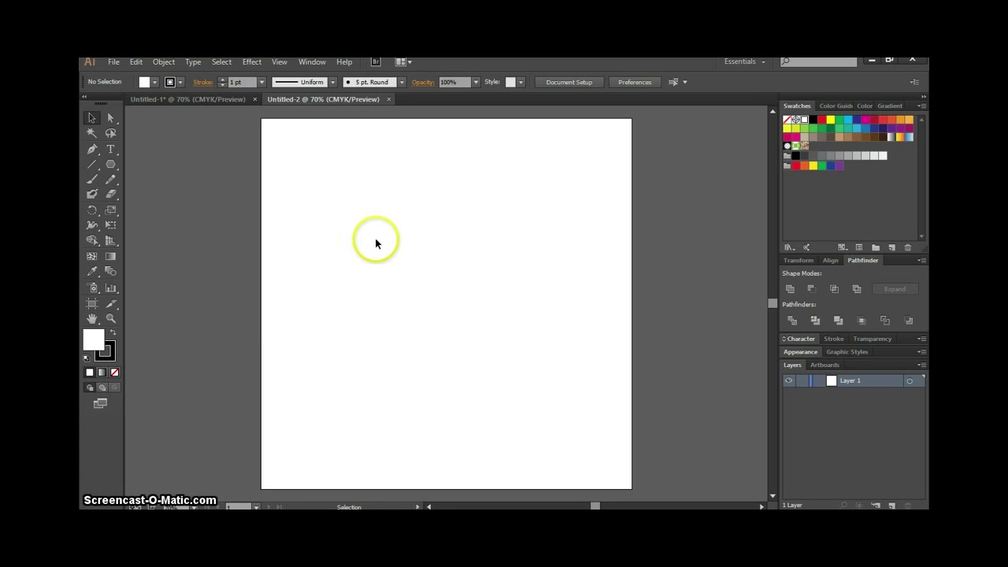
Set up the Ellipse tool with a black fill and no stroke
left_click_drag(108, 163, 160, 193)
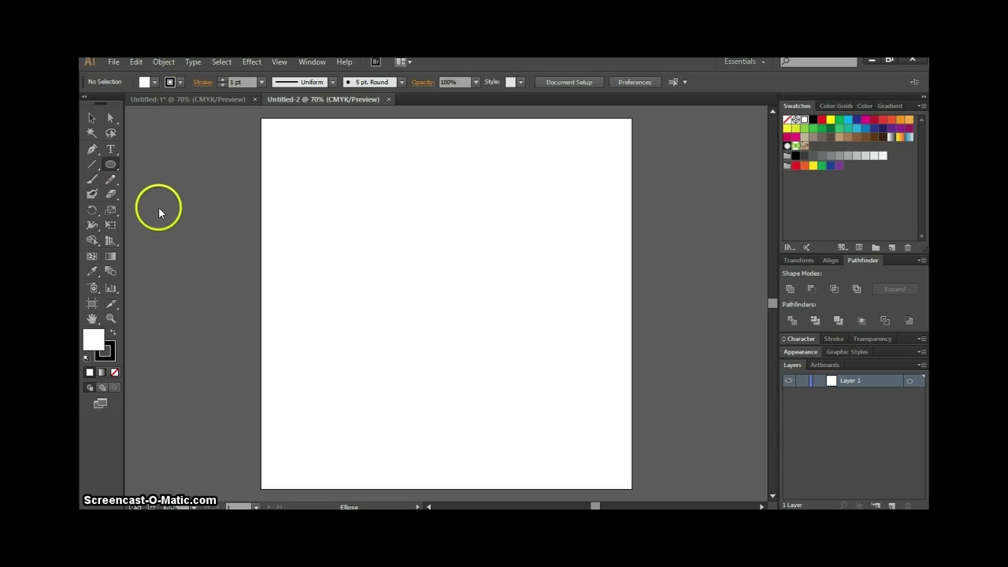
left_click(154, 82)
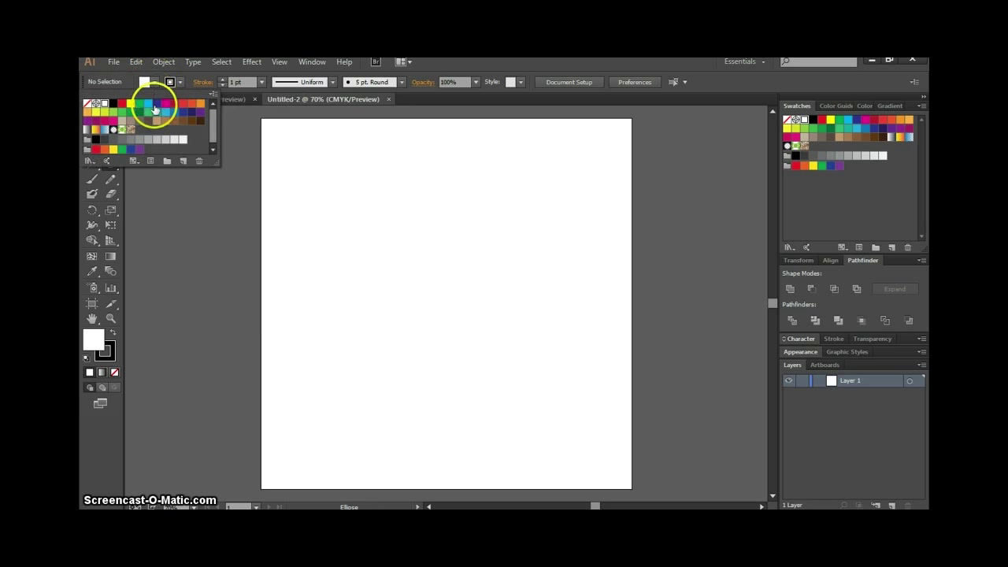
left_click(112, 108)
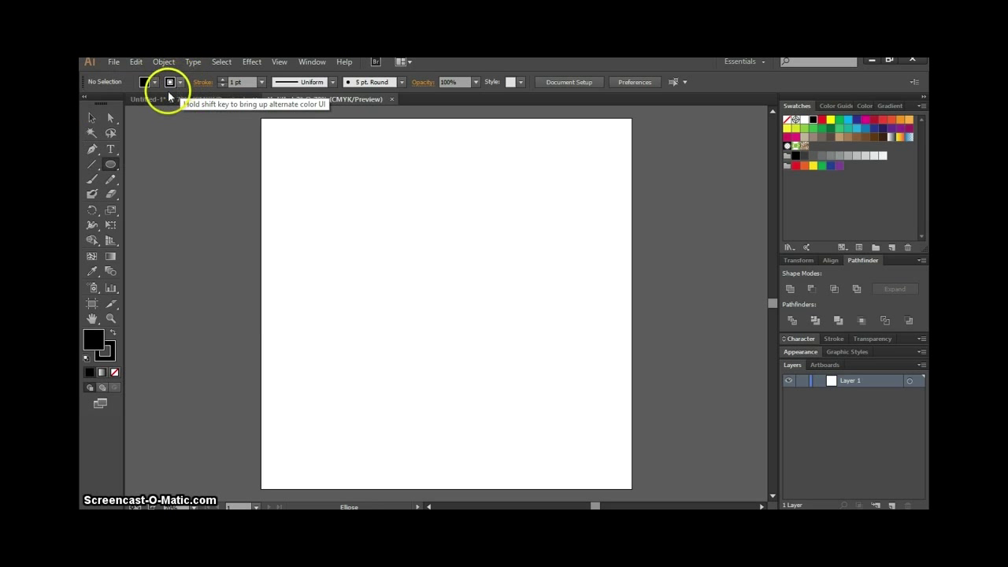
left_click(181, 83)
left_click(90, 105)
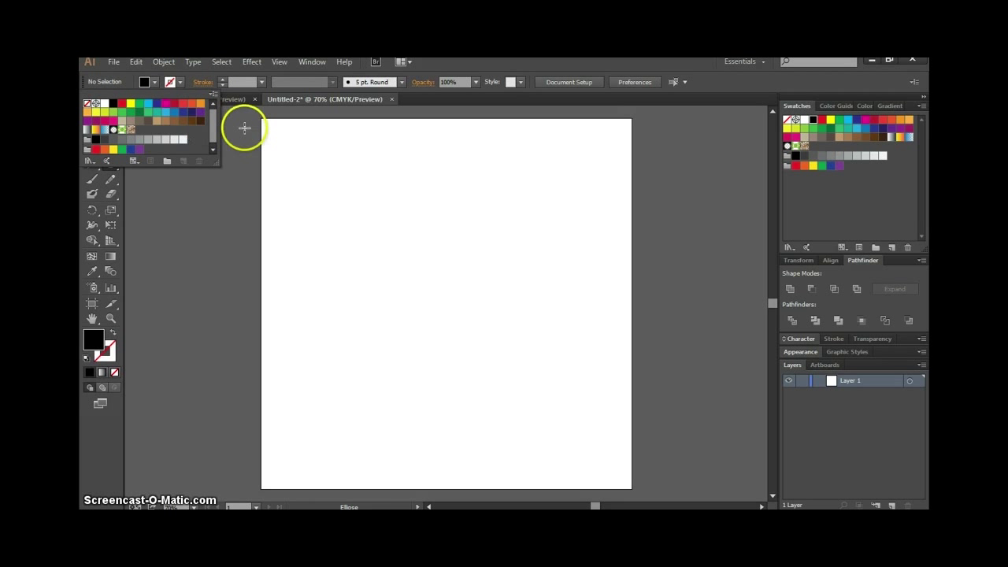
key("Escape")
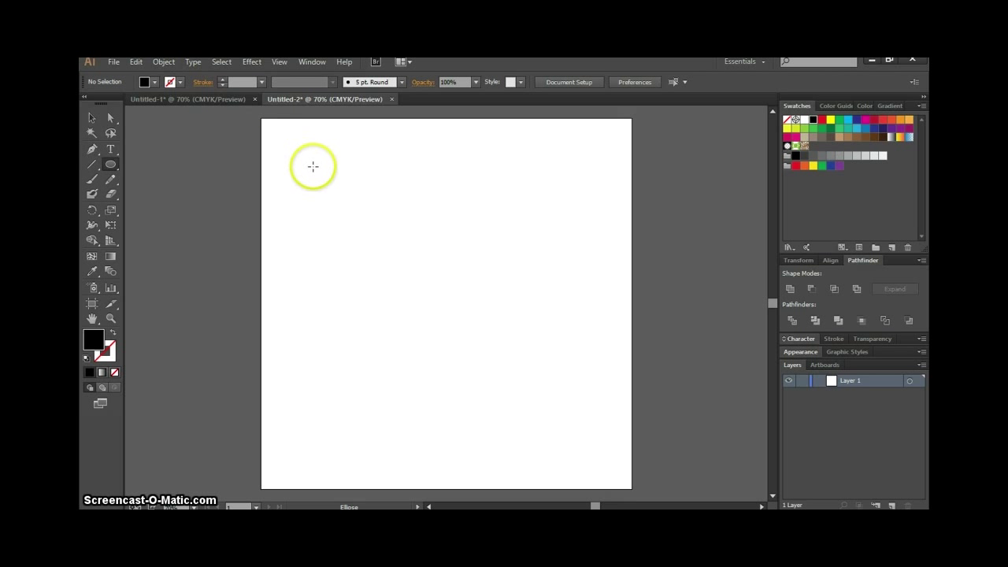
Draw a large black circle and align it to the artboard's horizontal and vertical centre
left_click_drag(289, 147, 614, 427)
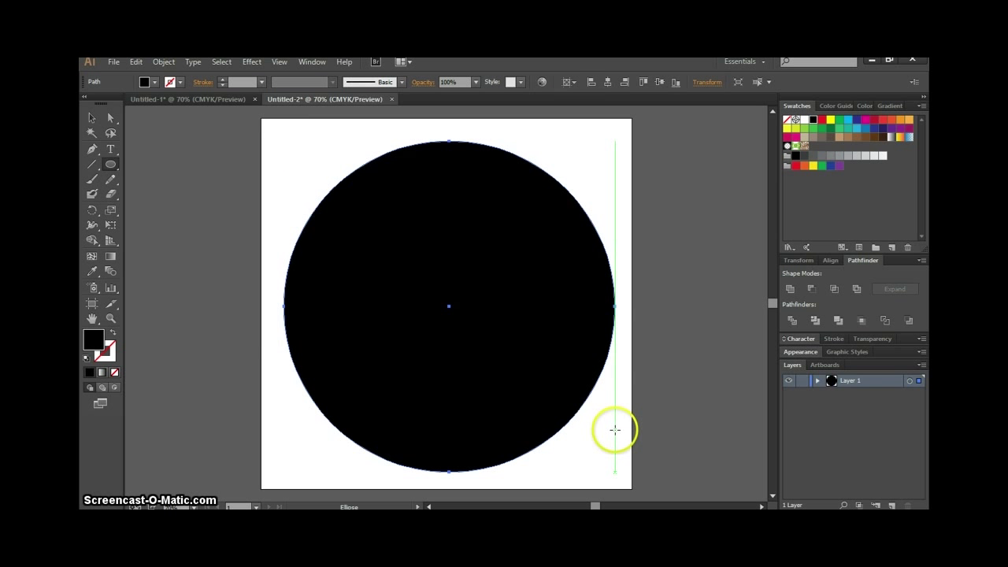
left_click(570, 83)
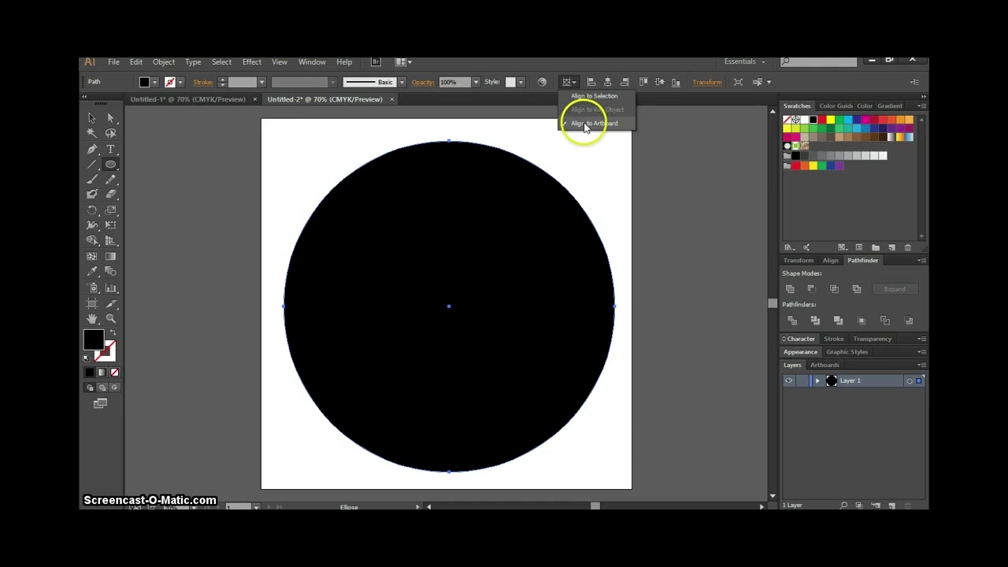
left_click(612, 82)
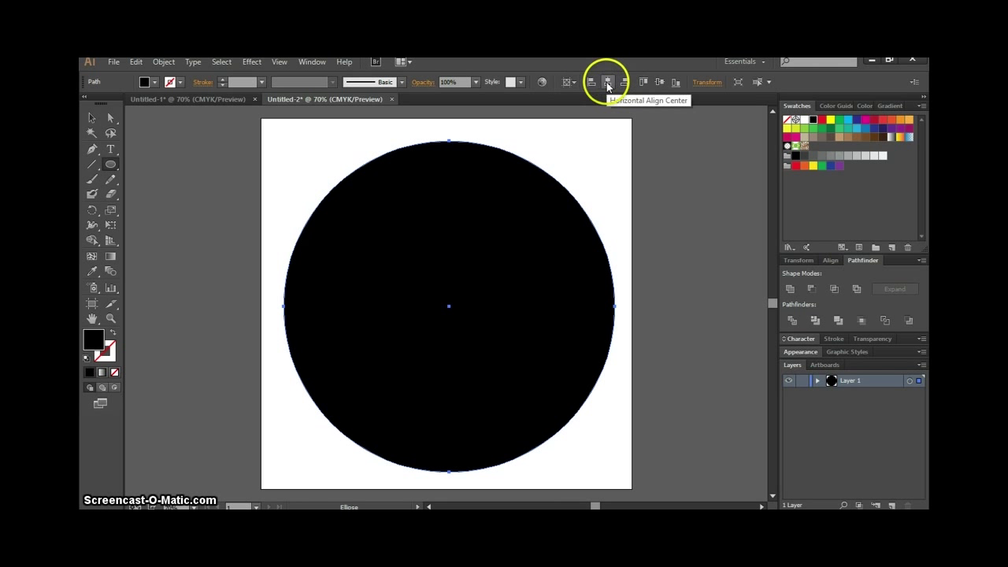
left_click(609, 83)
left_click(660, 82)
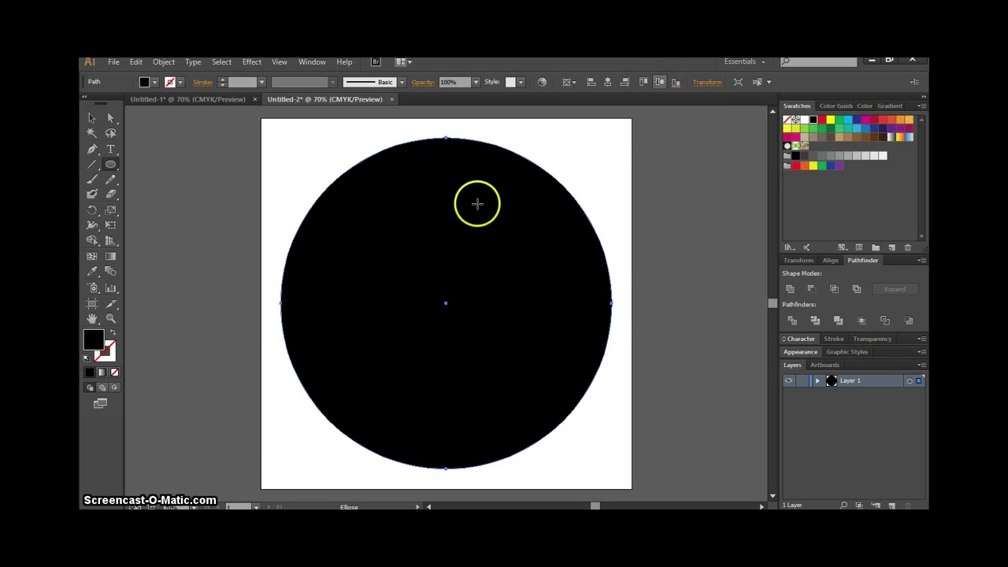
left_click(110, 164)
left_click(174, 210)
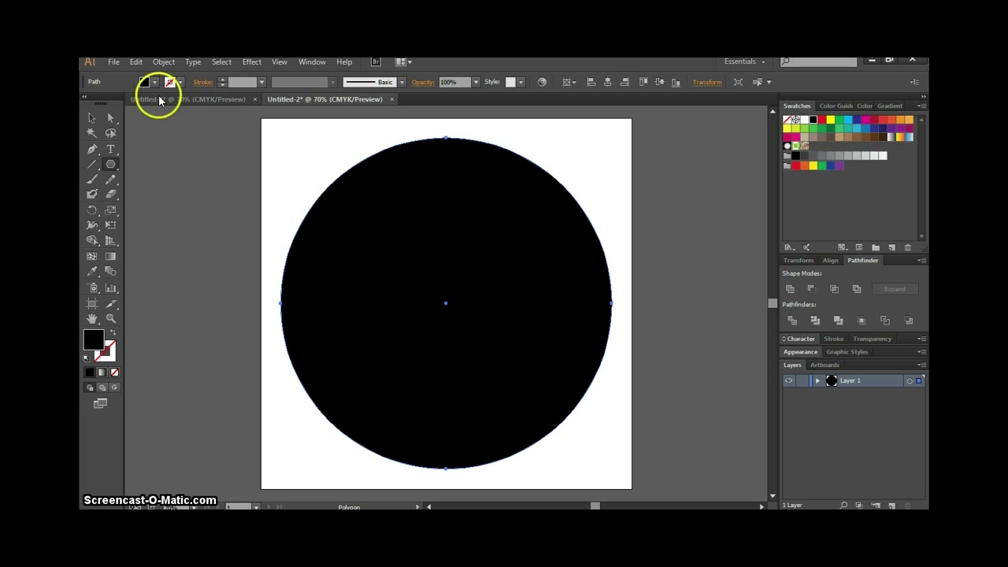
left_click(92, 118)
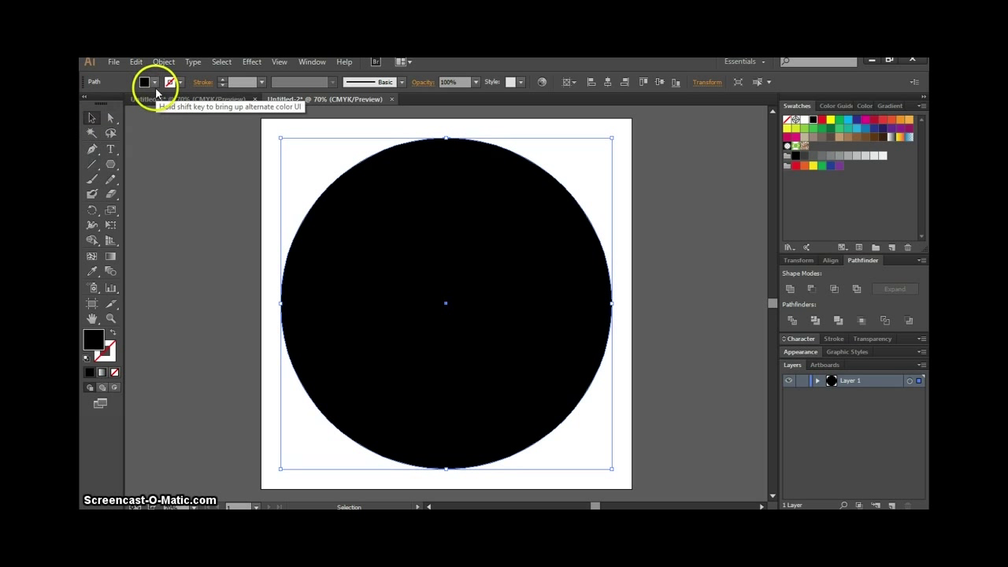
Place a white polygon with radius 30 mm and 6 sides near the artboard's top-left
left_click(277, 125)
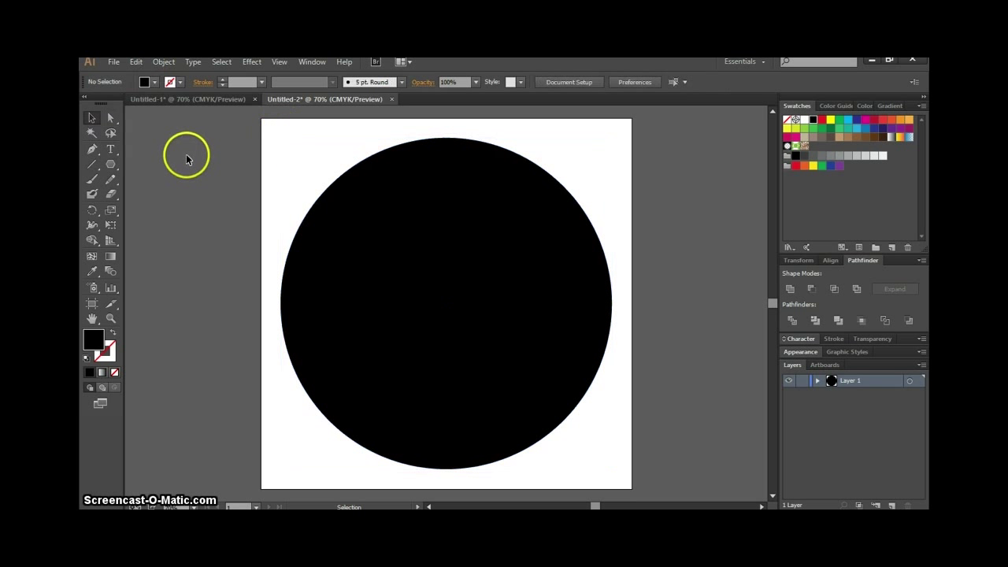
left_click(111, 165)
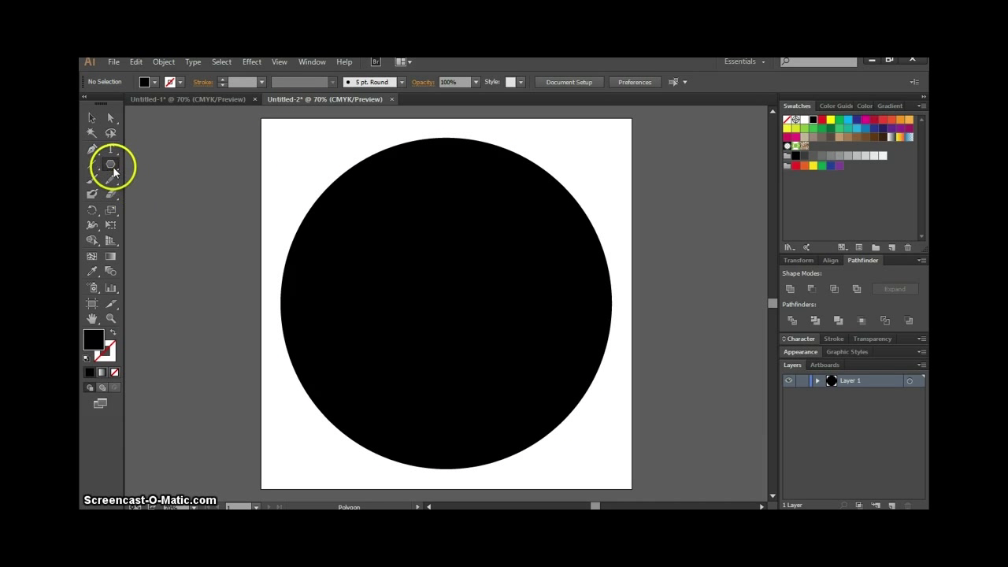
left_click(145, 83)
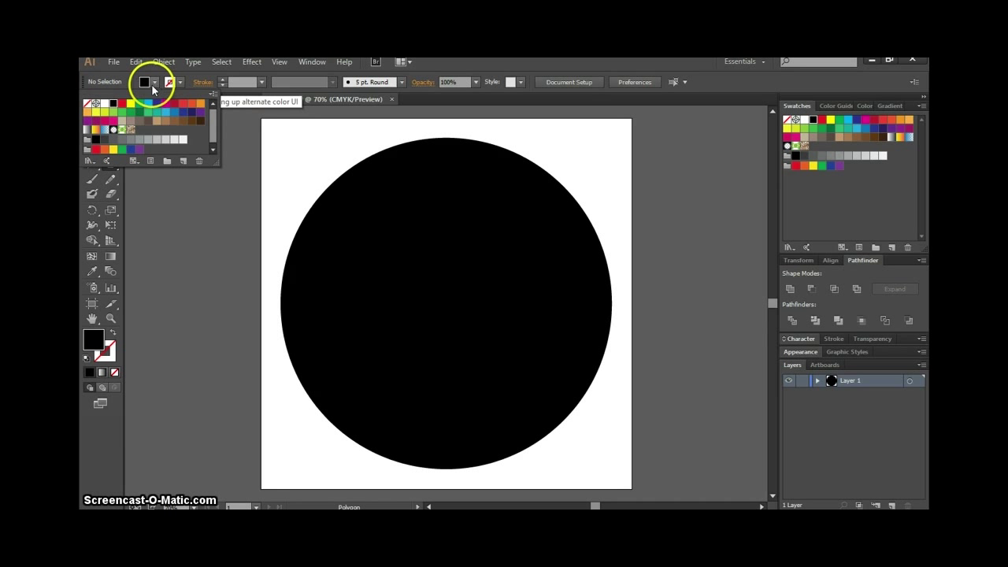
left_click(105, 104)
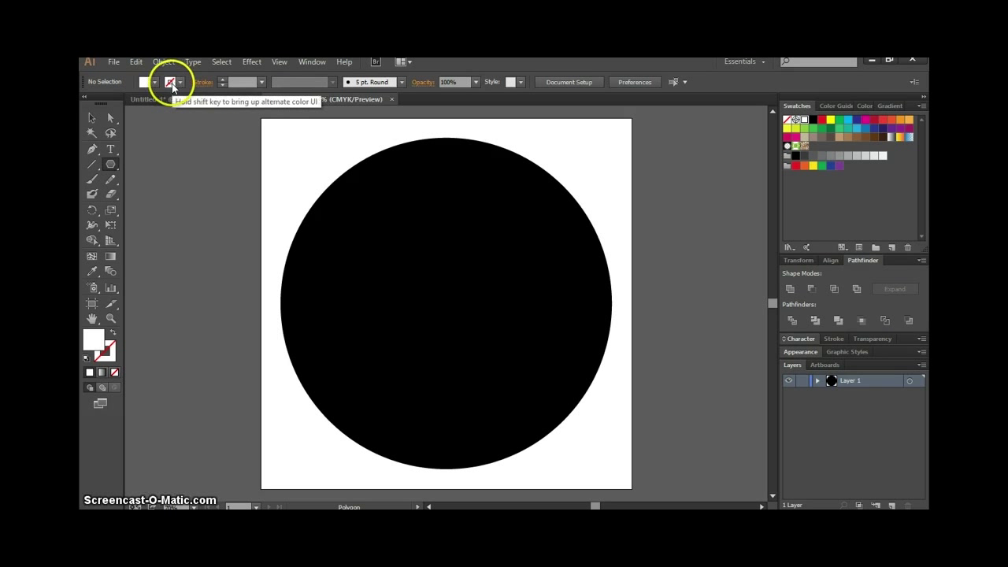
left_click(309, 170)
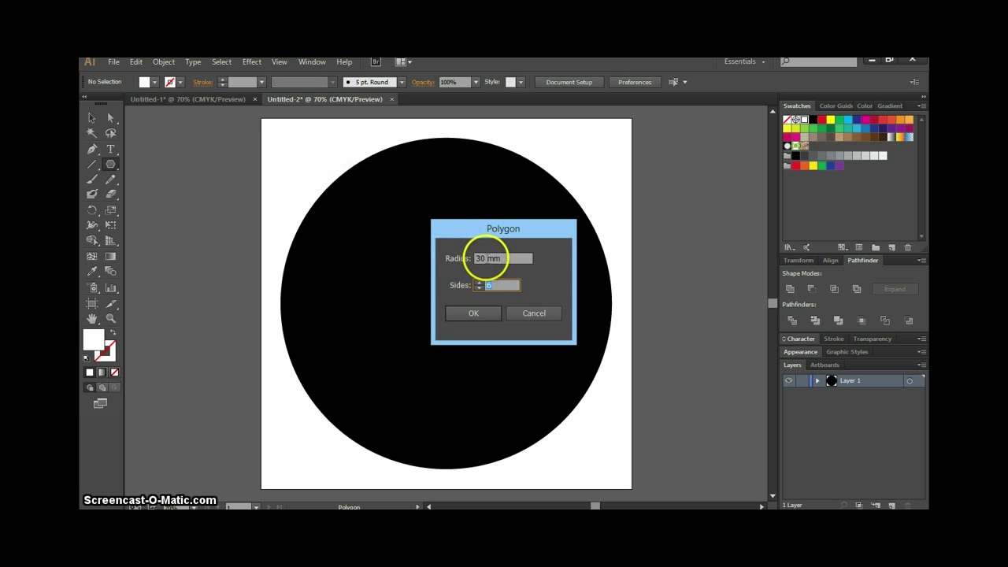
left_click(484, 258)
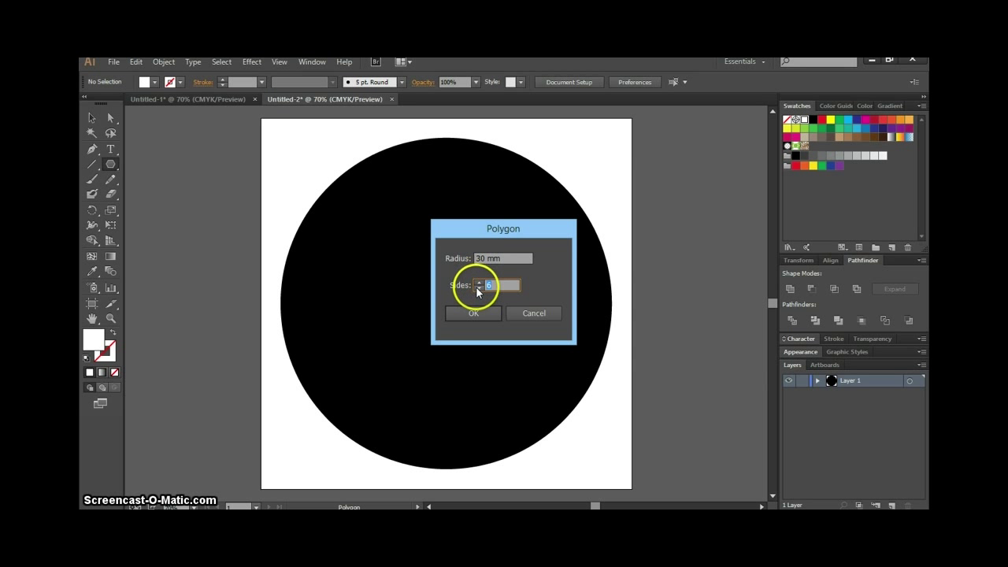
left_click(482, 259)
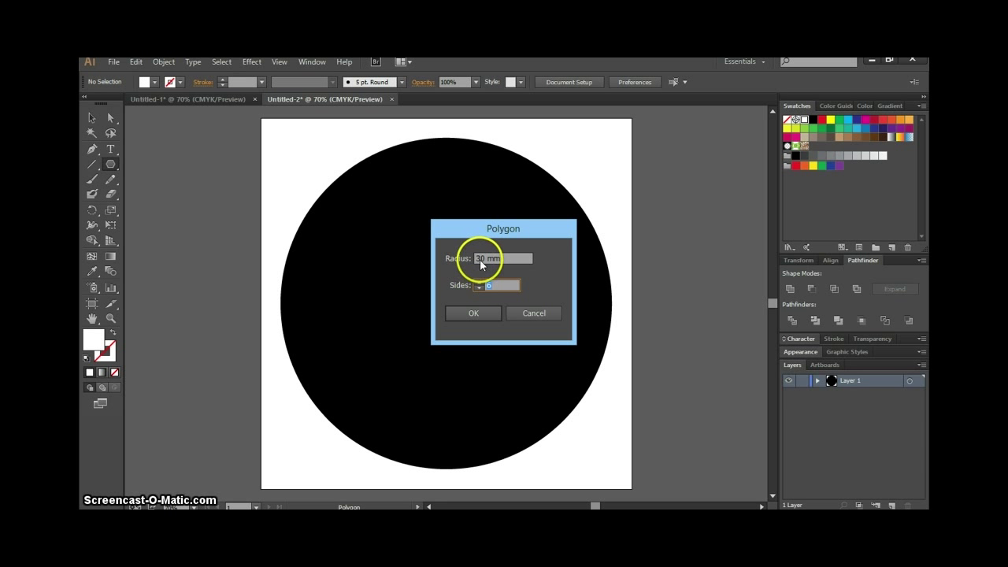
left_click(475, 313)
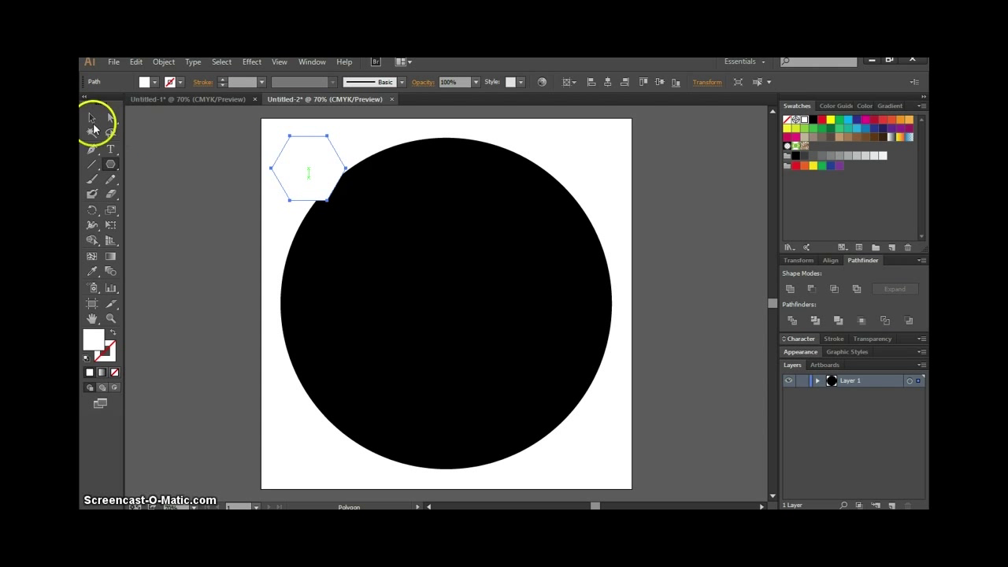
Align the hexagon to the artboard's horizontal and vertical centre, then deselect it
left_click(607, 83)
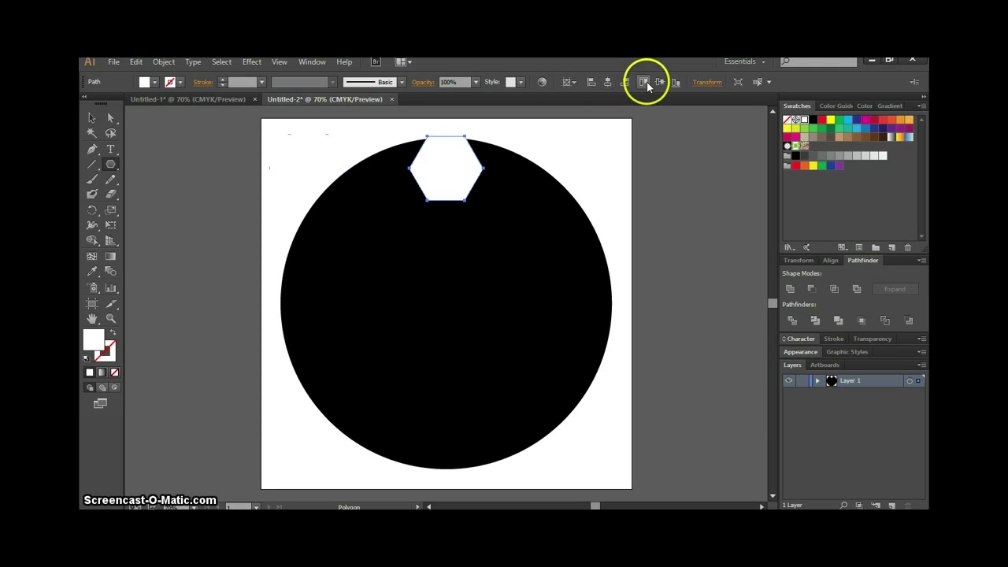
left_click(659, 82)
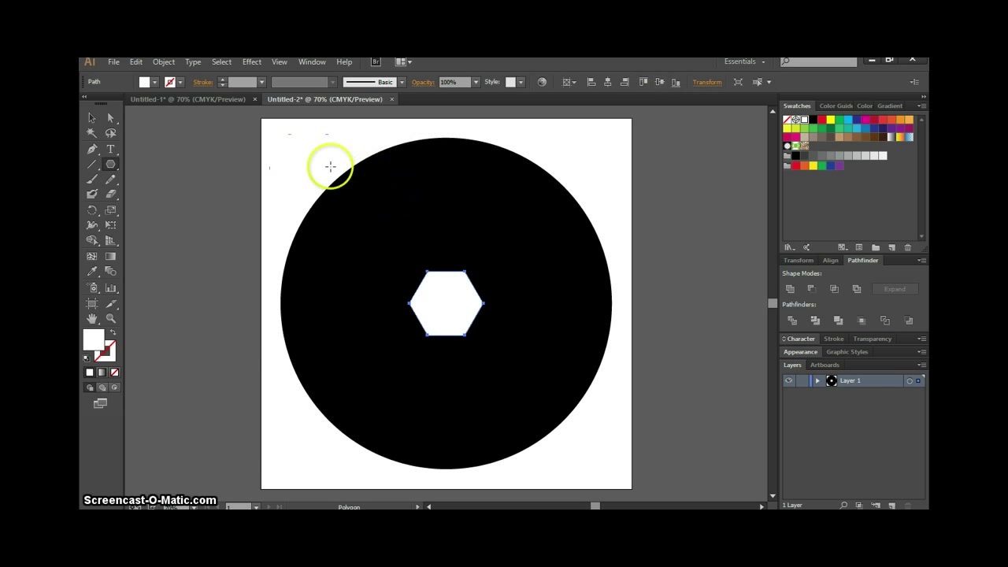
left_click(92, 117)
left_click(304, 173)
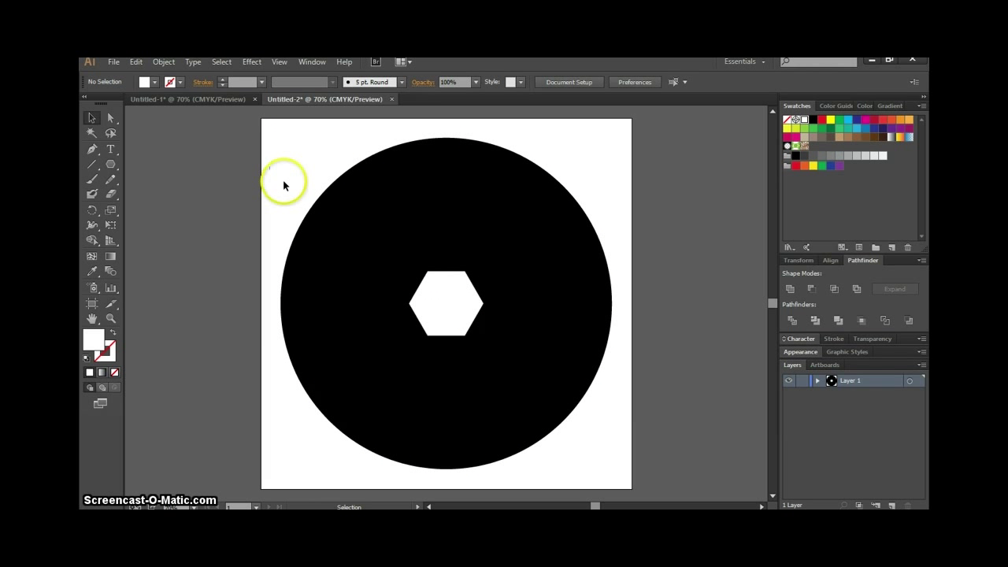
Draw a line from the hexagon's right corner past the circle edge with a thick white stroke
left_click(92, 164)
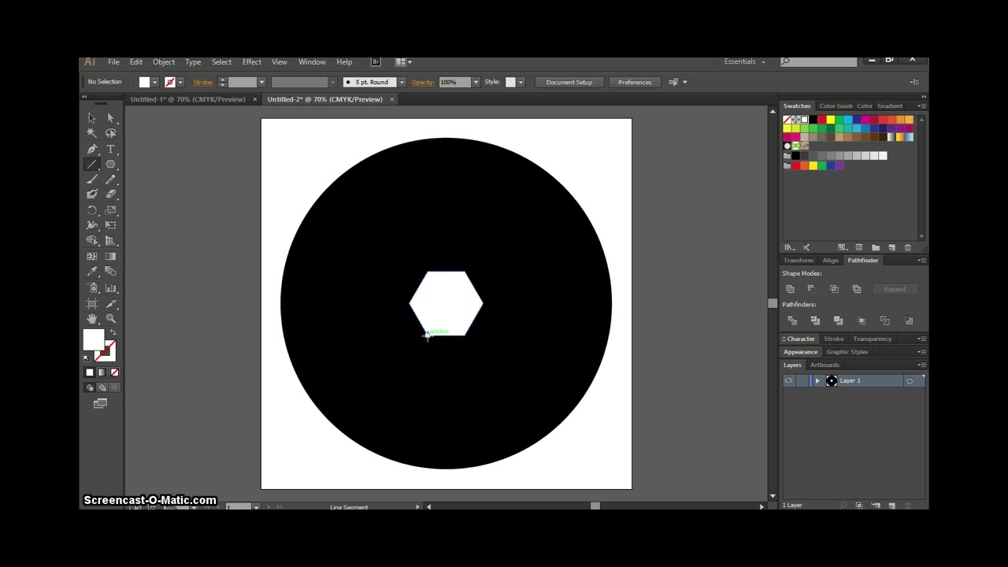
left_click_drag(426, 335, 623, 335)
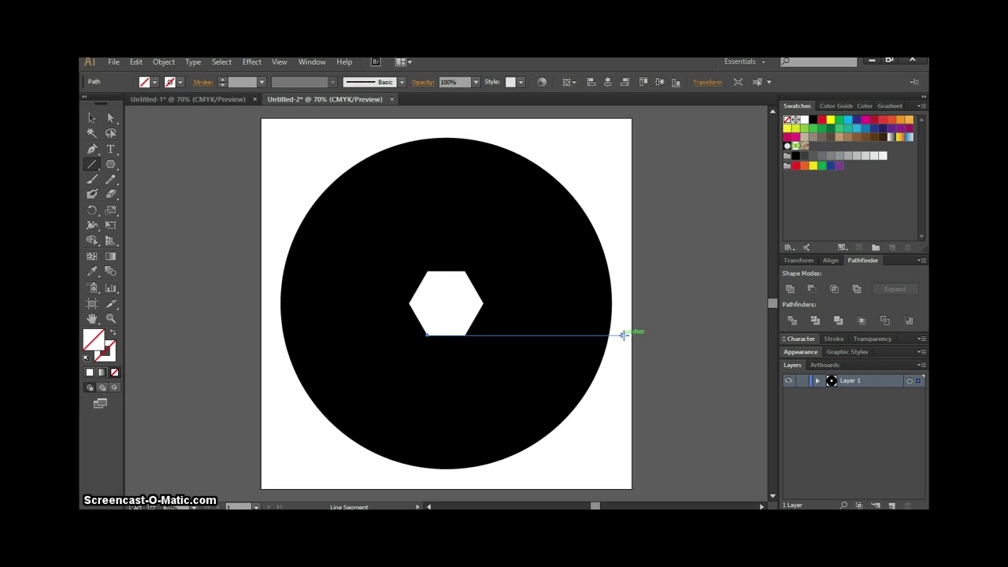
left_click(170, 82)
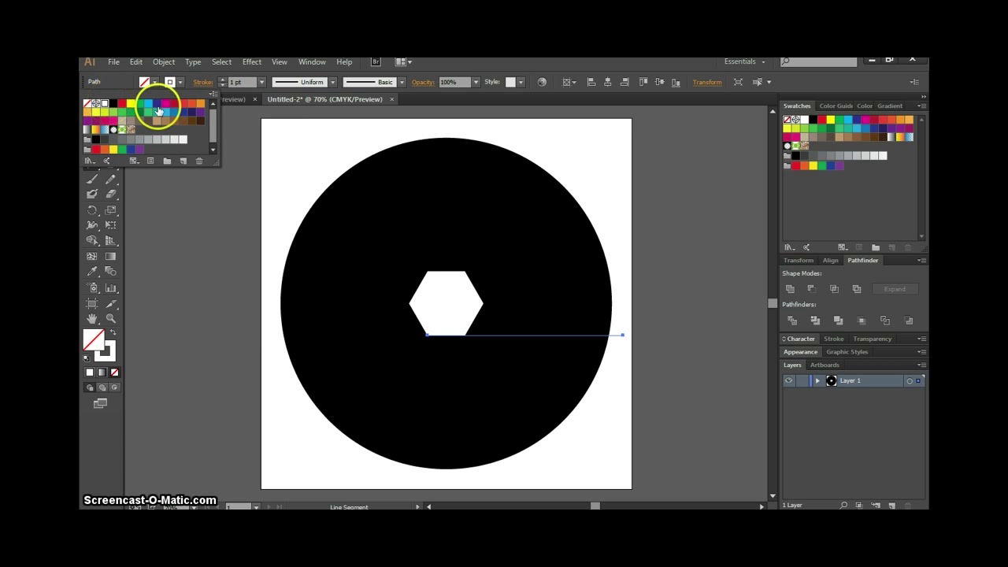
left_click(223, 81)
left_click(223, 81)
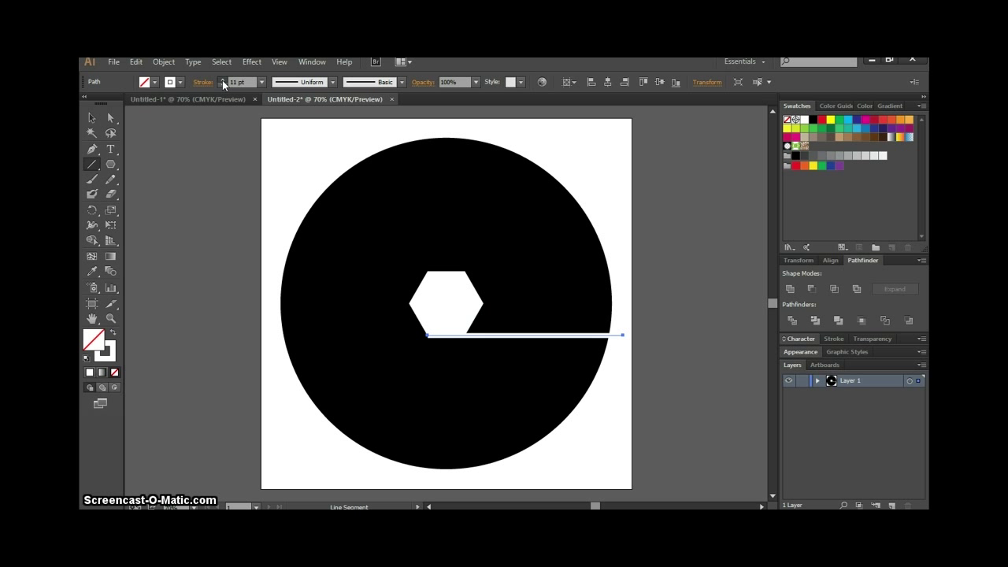
left_click(222, 81)
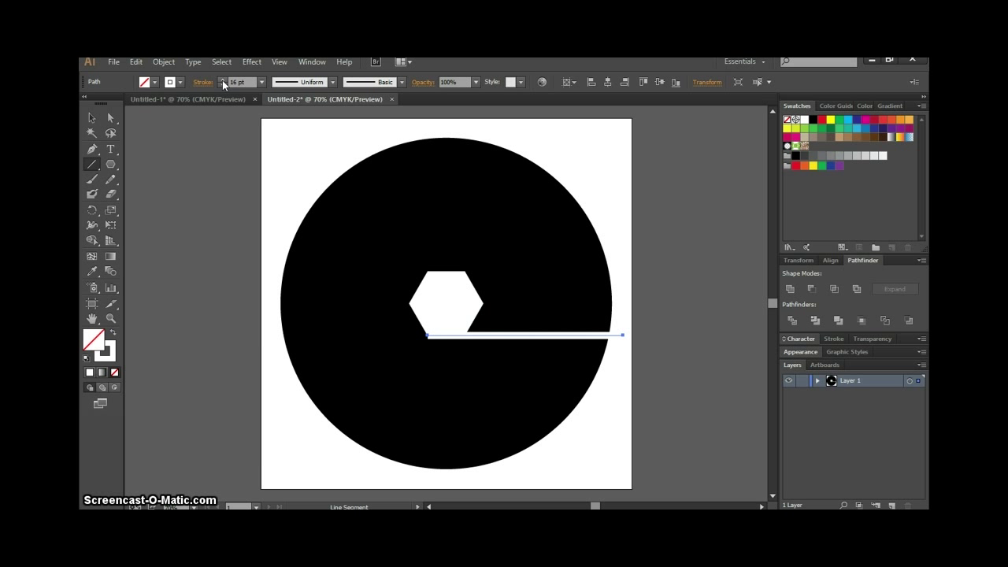
Draw five more white gap lines from the remaining hexagon corners out past the circle's edge
mouse_move(610, 335)
left_mouse_down()
mouse_move(418, 337)
mouse_move(466, 334)
mouse_move(580, 164)
mouse_move(573, 145)
left_mouse_up()
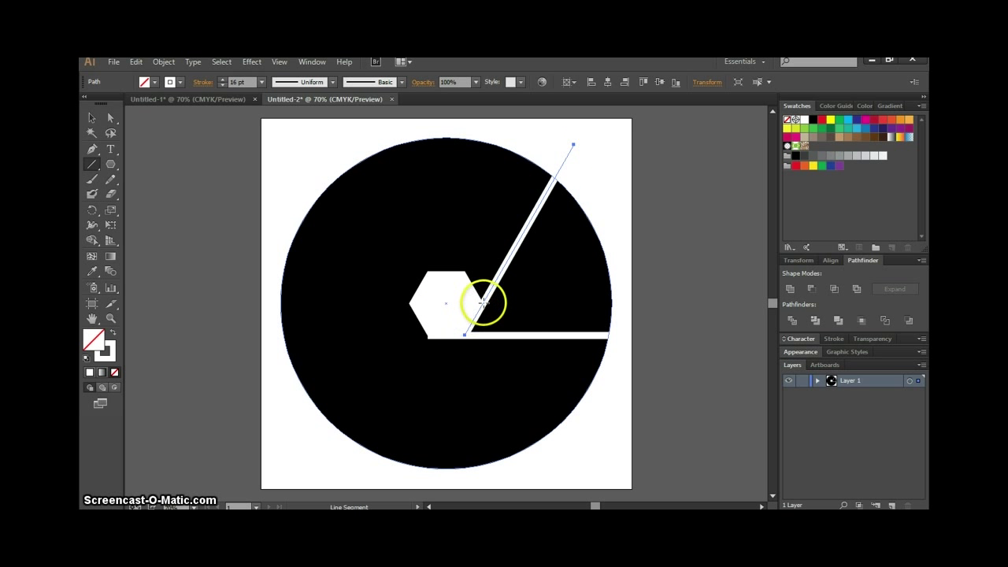
left_click_drag(483, 302, 381, 126)
left_click_drag(464, 270, 267, 271)
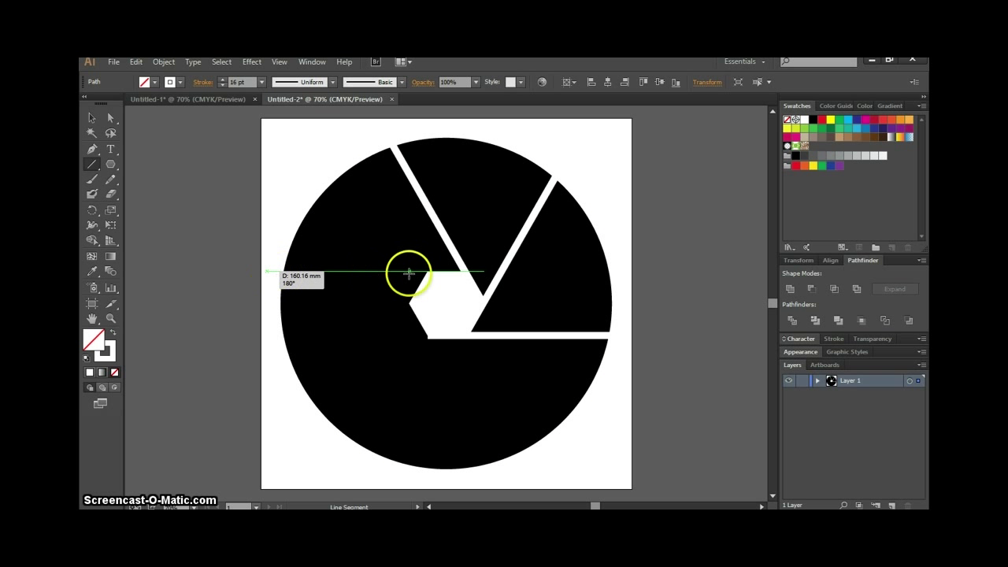
mouse_move(426, 271)
left_mouse_down()
mouse_move(322, 430)
mouse_move(330, 443)
left_mouse_up()
left_click_drag(410, 304, 505, 475)
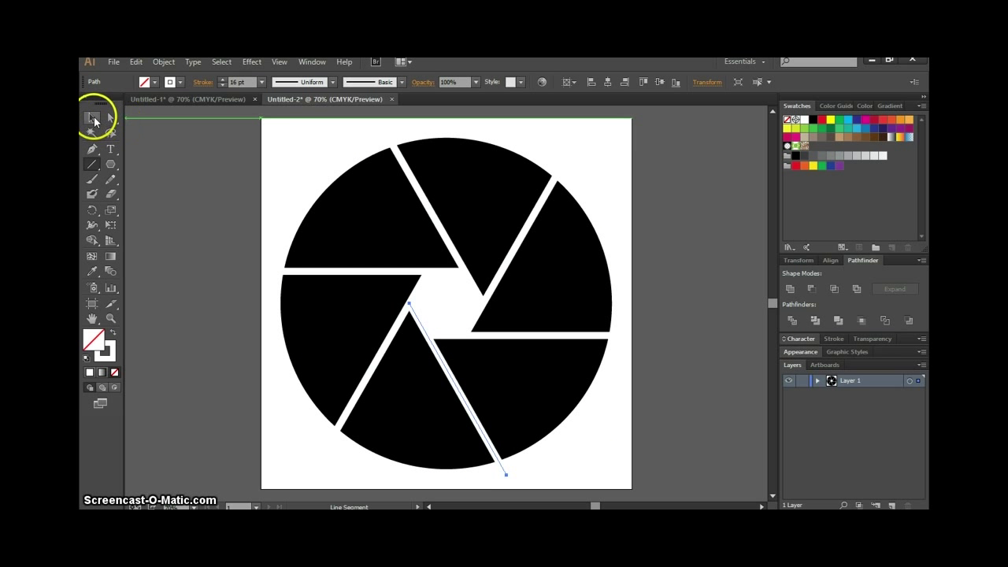
Reposition the top gap line with the Selection tool
left_click(93, 118)
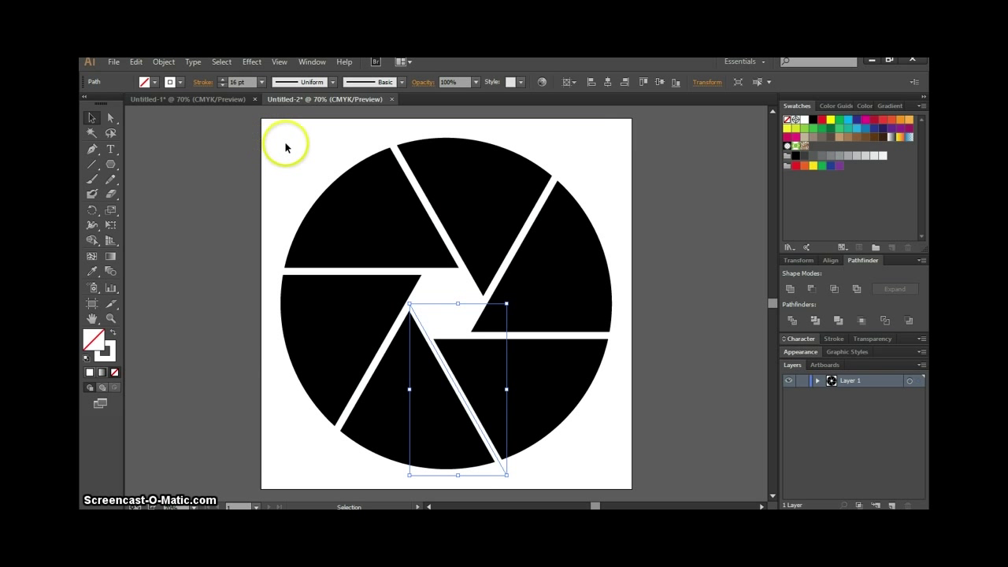
left_click(282, 151)
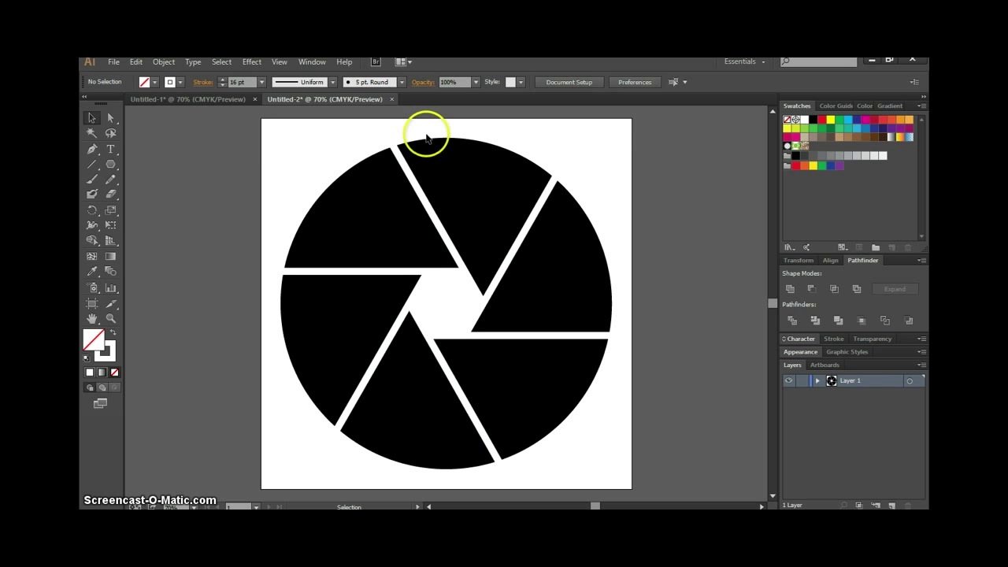
left_click_drag(426, 274, 454, 319)
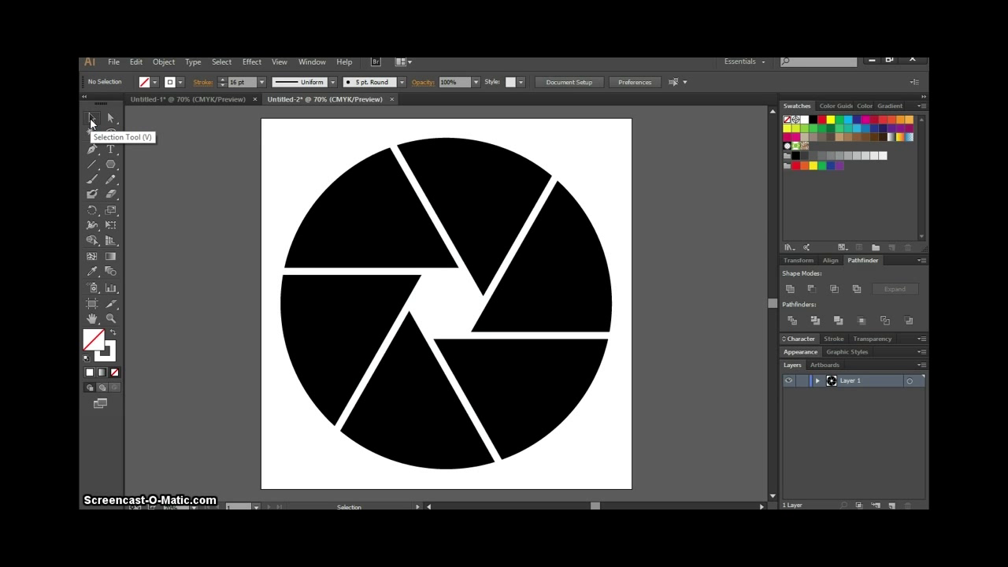
Select all six gap lines and convert them with Object > Path > Outline Stroke
left_click(409, 179)
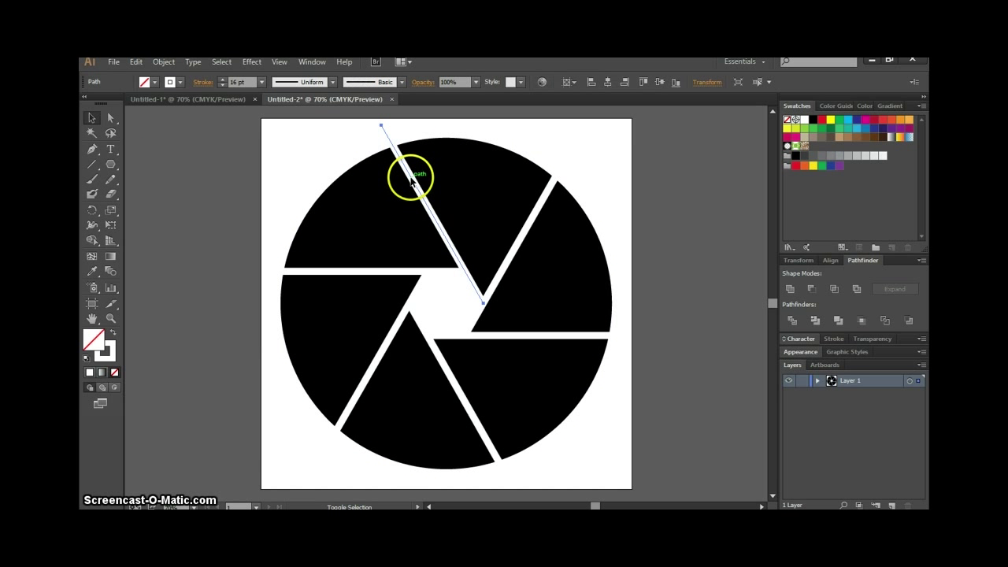
left_click(528, 230, "shift")
left_click(519, 337, "shift")
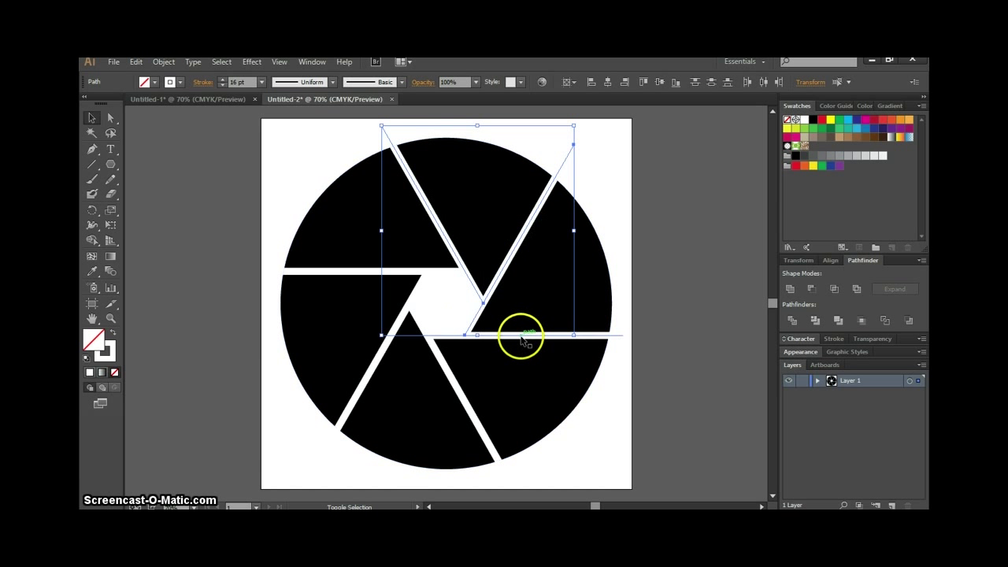
left_click(434, 363, "shift")
left_click(383, 354, "shift")
left_click(354, 278, "shift")
left_click(355, 277, "shift")
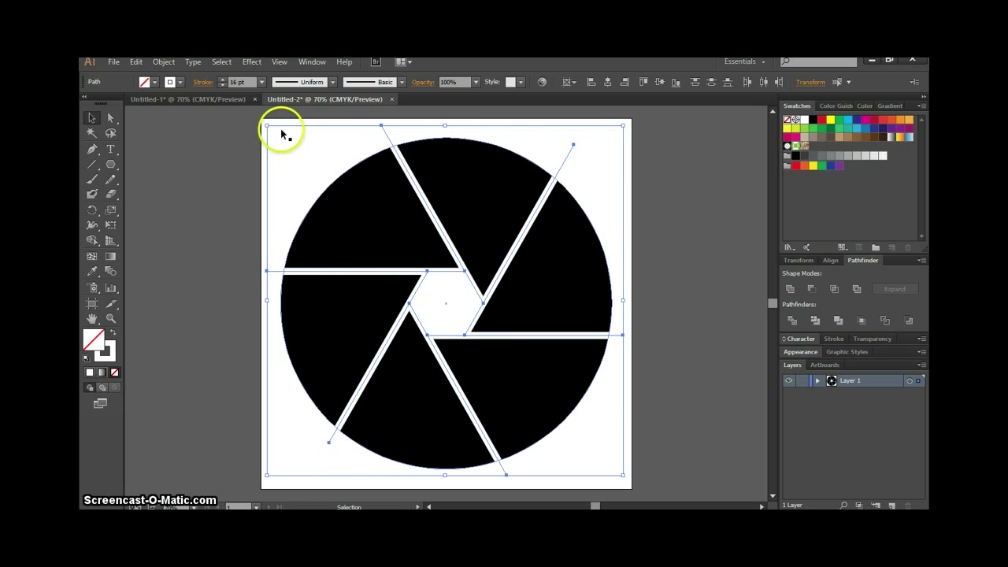
left_click(165, 63)
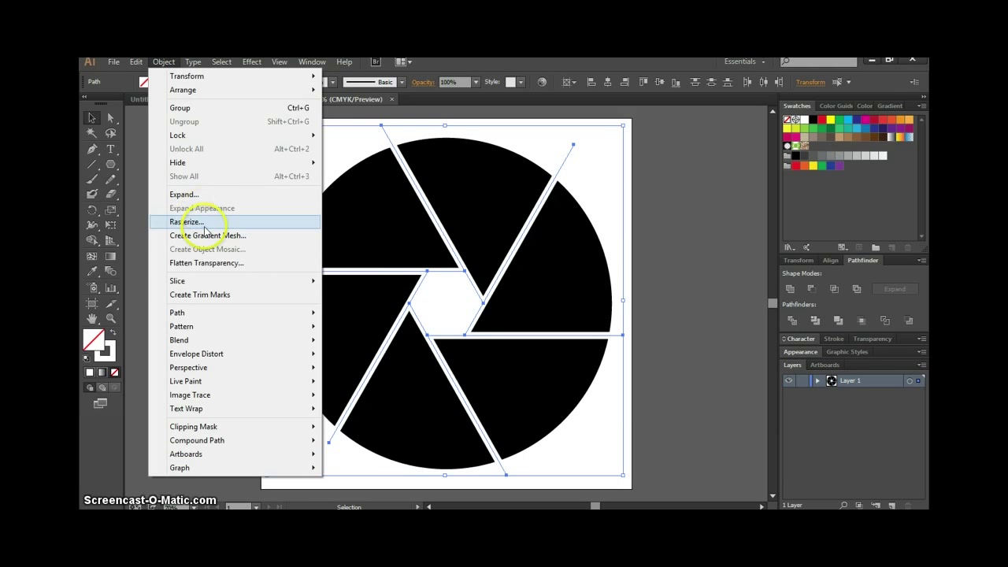
mouse_move(212, 316)
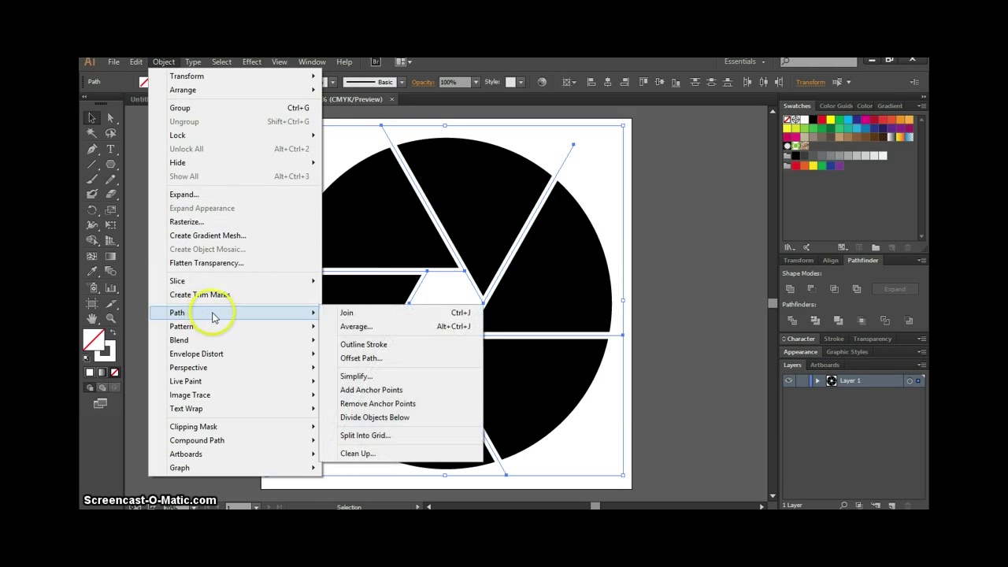
left_click(398, 347)
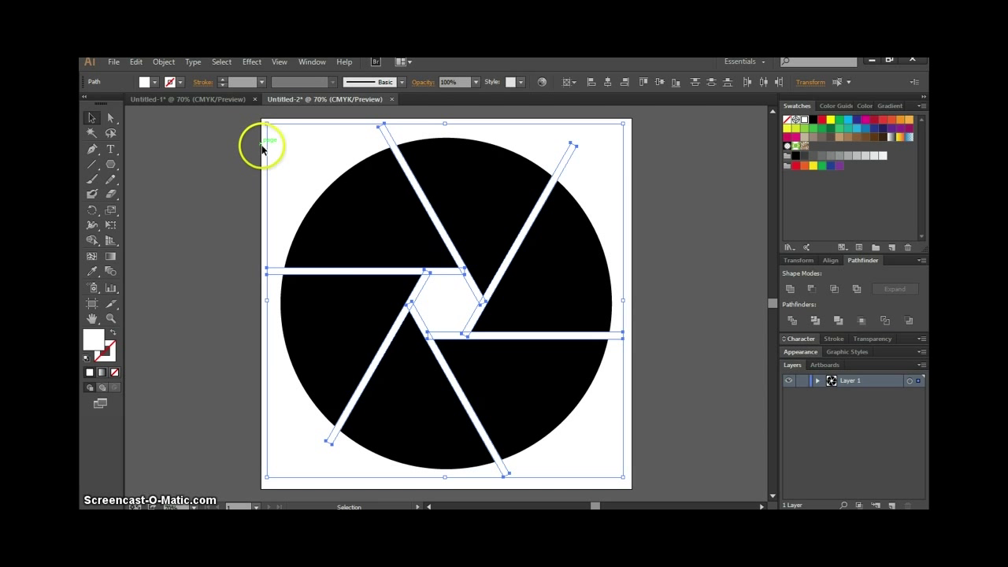
Select all the artwork and use the Shape Builder to split the circle into wedge pieces
left_click(306, 168)
left_click_drag(265, 123, 619, 474)
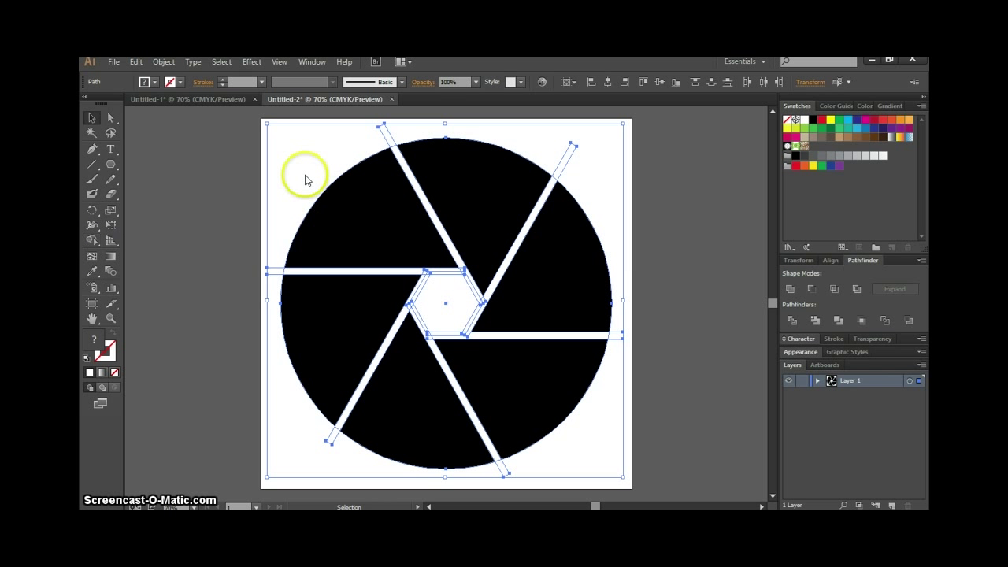
key("shift+m")
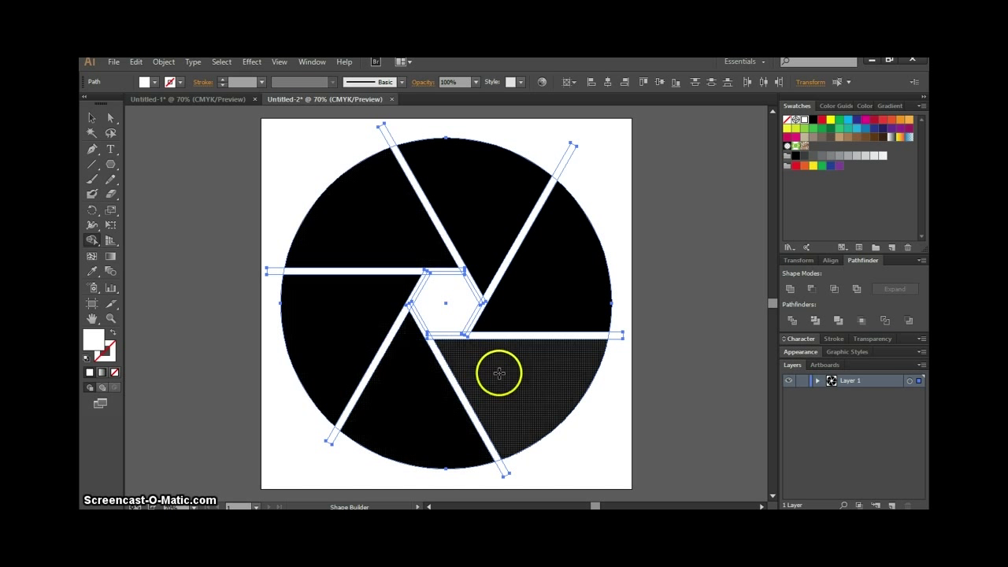
left_click(477, 186)
left_click(375, 212)
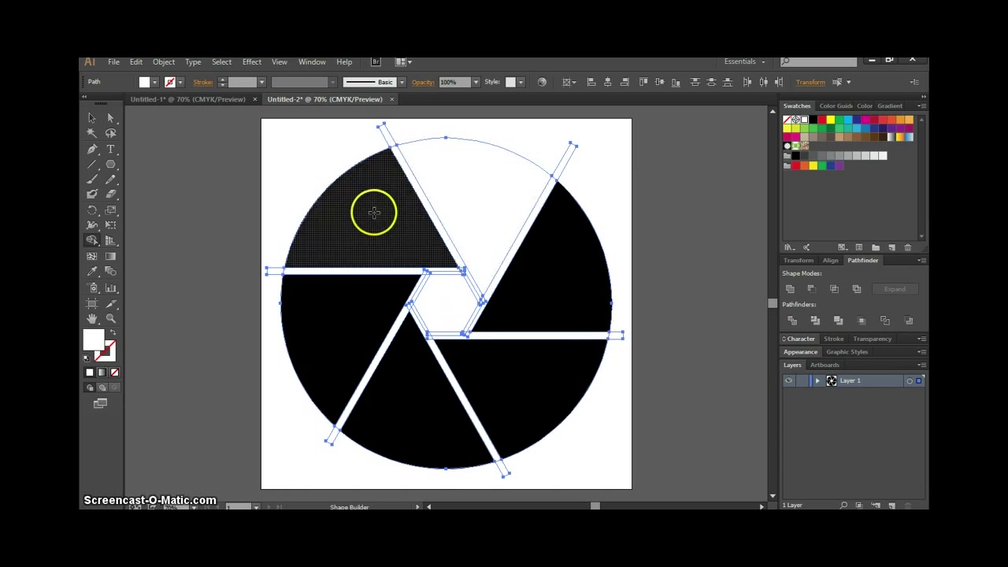
left_click(357, 322)
left_click(416, 376)
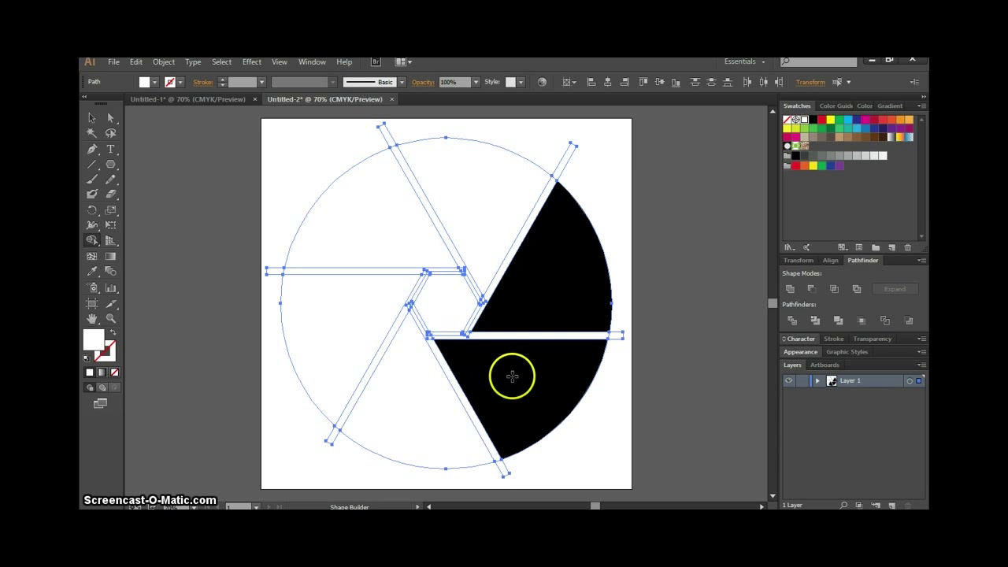
left_click(538, 296)
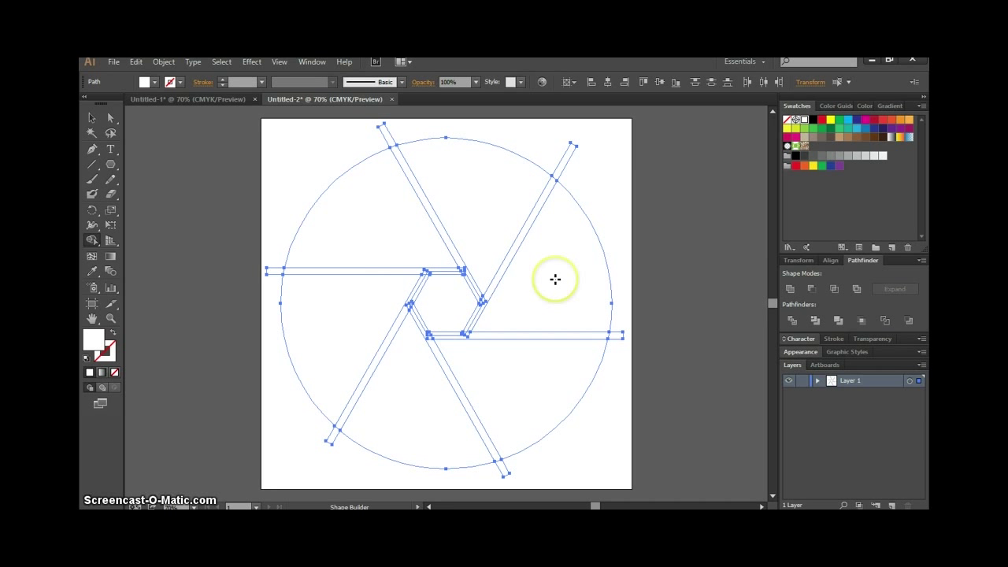
left_click(92, 118)
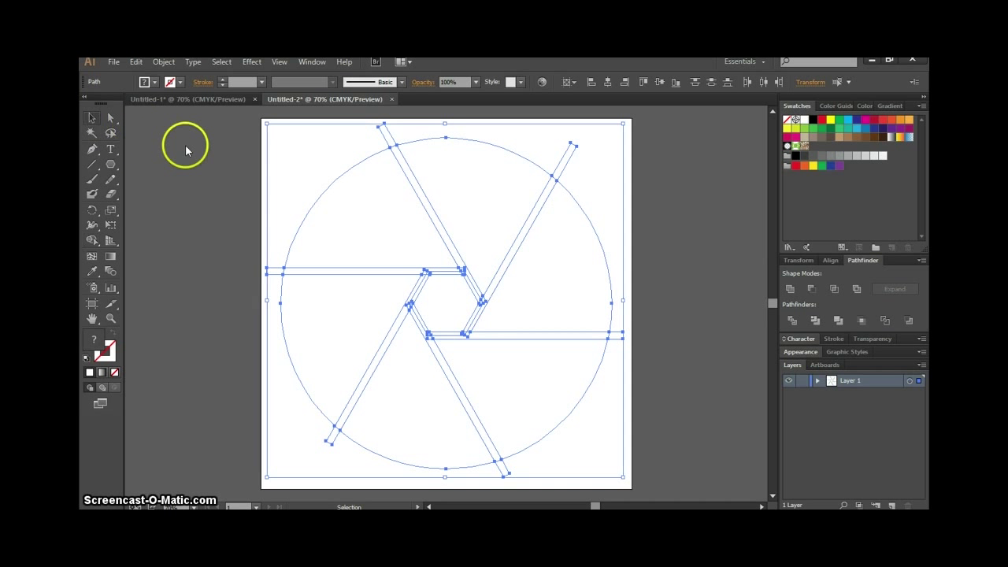
left_click(301, 192)
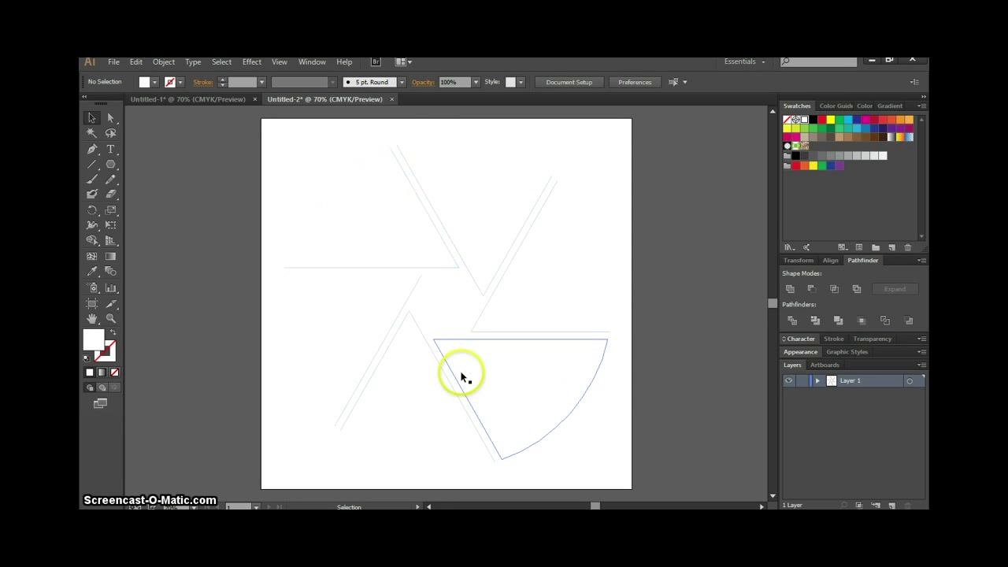
Delete the centre hexagon and the six outlined gap bars
left_click(505, 307)
key("Delete")
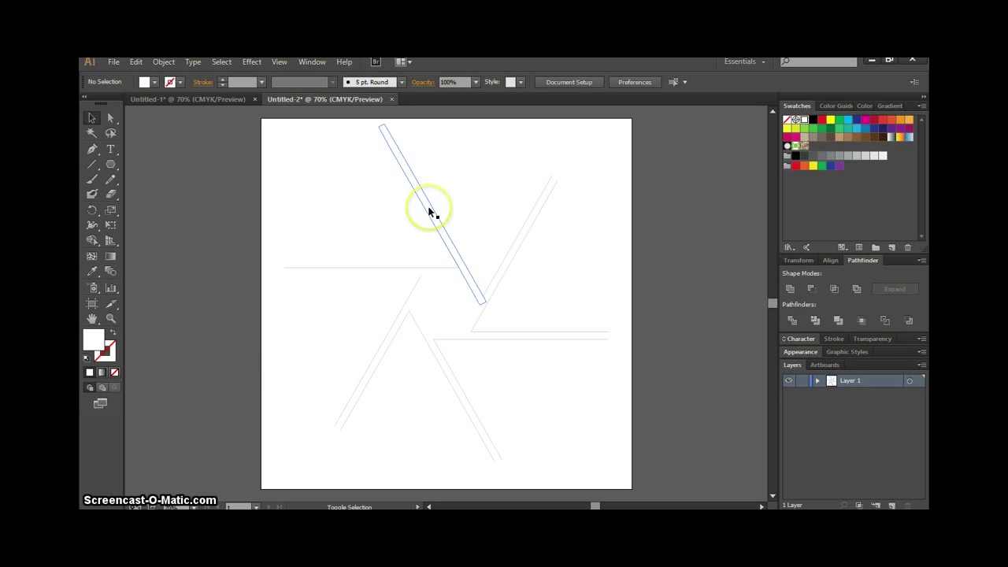
left_click(429, 211)
left_click(514, 254, "shift")
left_click(517, 335, "shift")
left_click(448, 372, "shift")
left_click(382, 353, "shift")
mouse_move(353, 274)
left_mouse_down()
mouse_move(354, 264)
mouse_move(358, 273)
left_mouse_up()
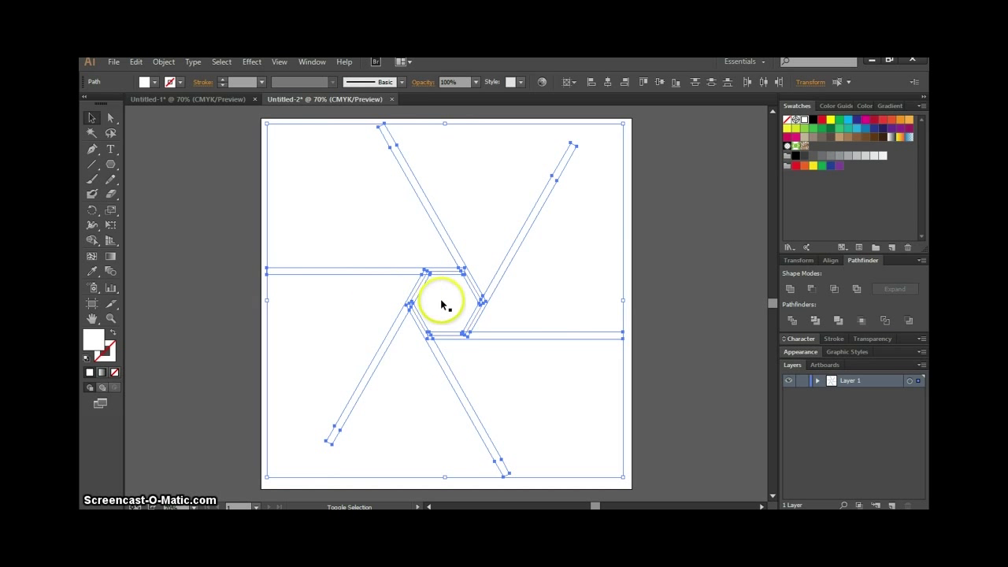
left_click(483, 310)
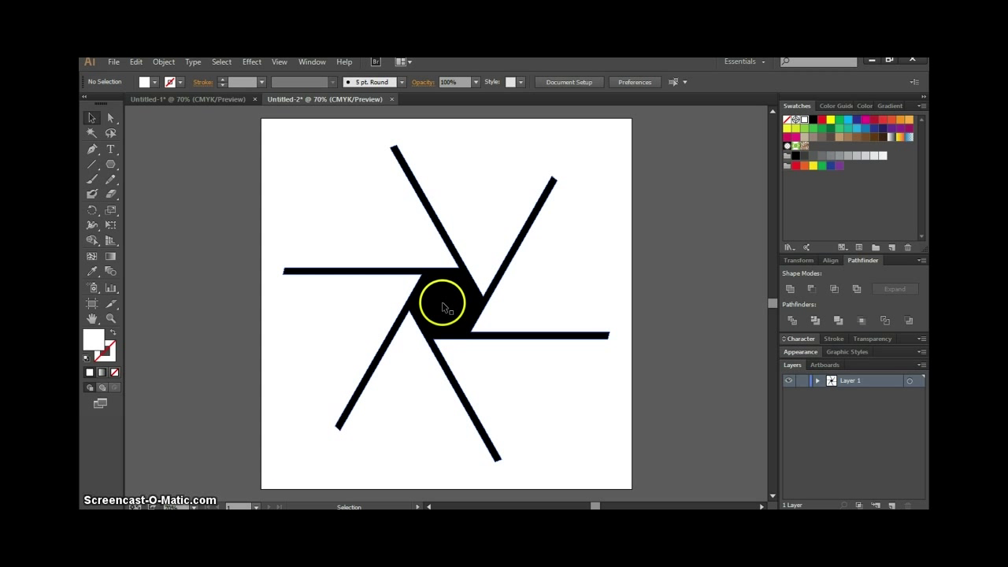
left_click(444, 307)
key("Delete")
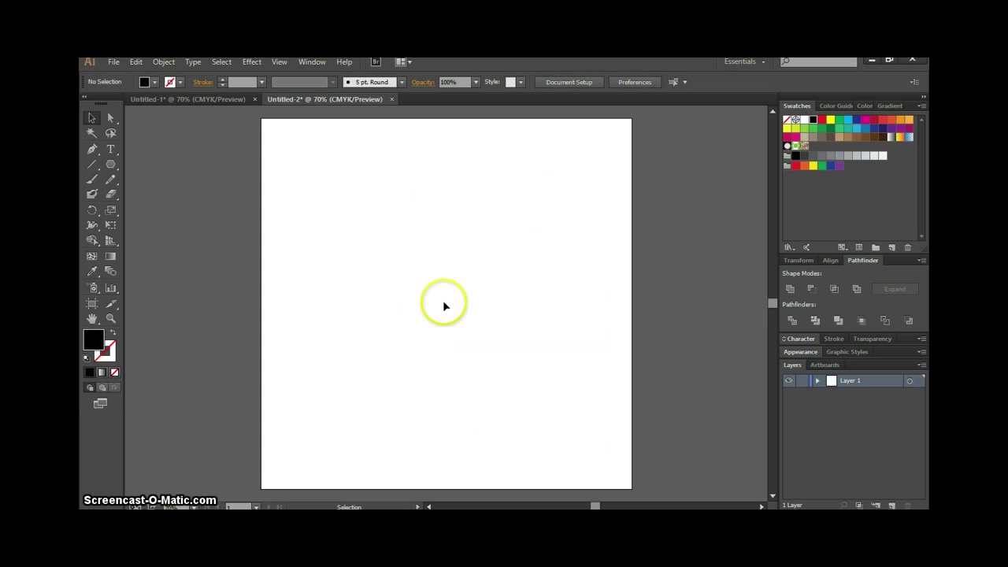
Fill the six wedge pieces black with the black swatch
left_click_drag(274, 134, 624, 466)
key("ctrl+z")
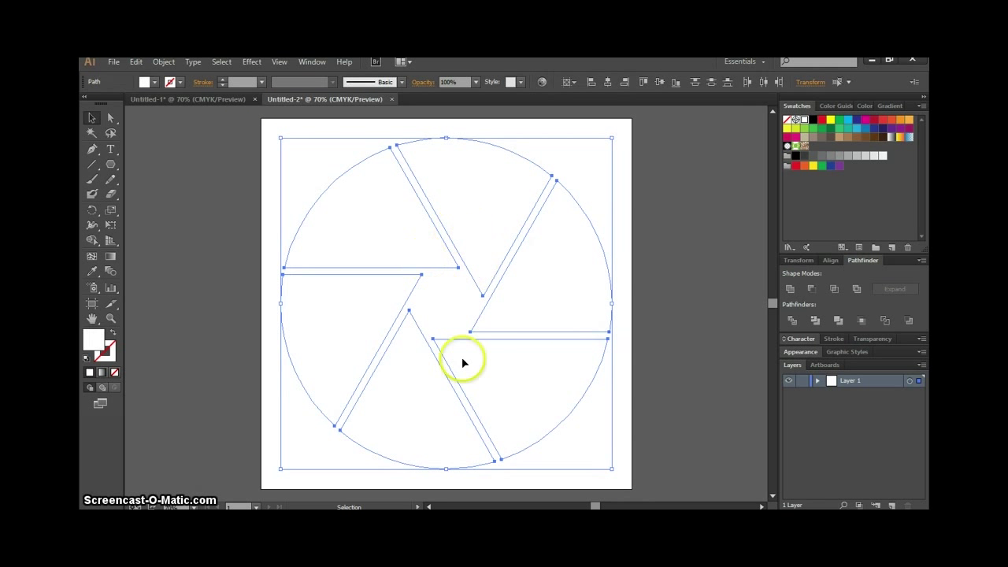
left_click(813, 120)
left_click(612, 171)
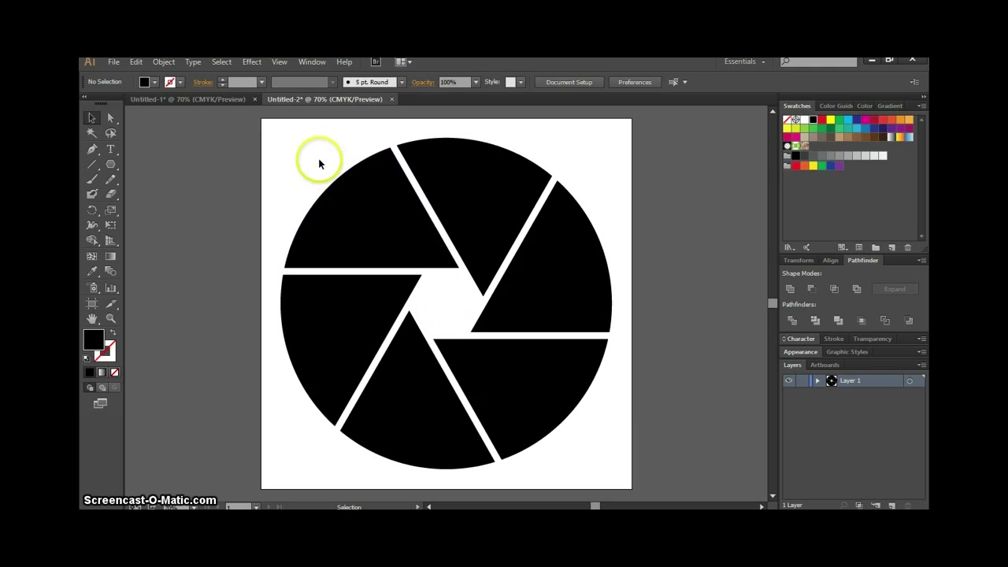
Rotate the entire aperture logo slightly clockwise using a corner handle
left_click_drag(271, 135, 637, 142)
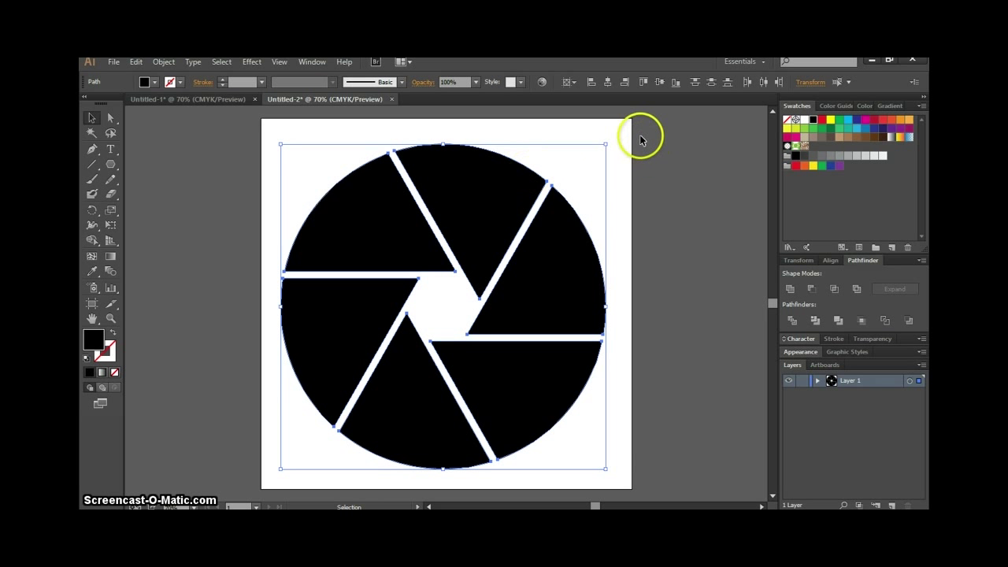
left_click_drag(612, 140, 521, 120)
left_click(608, 163)
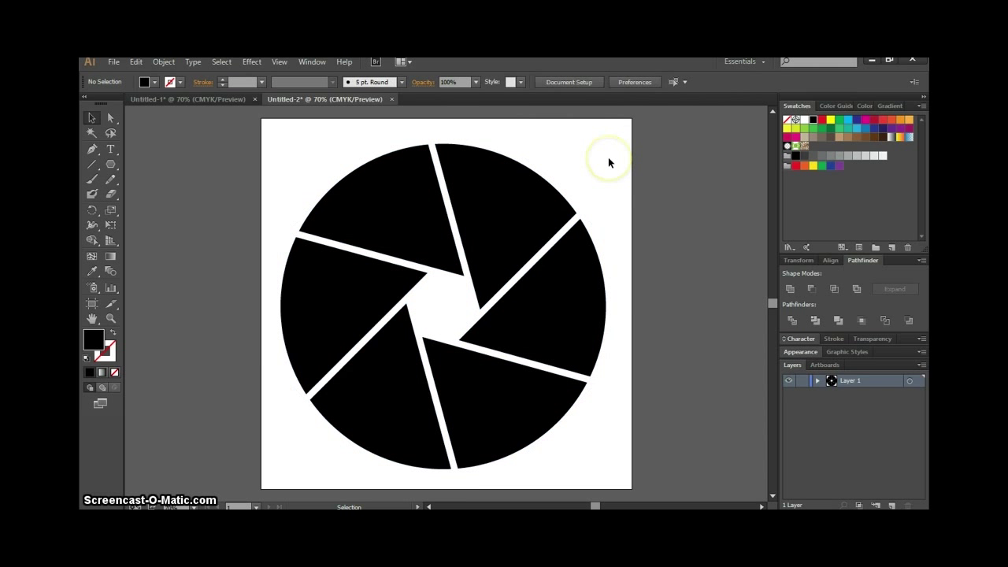